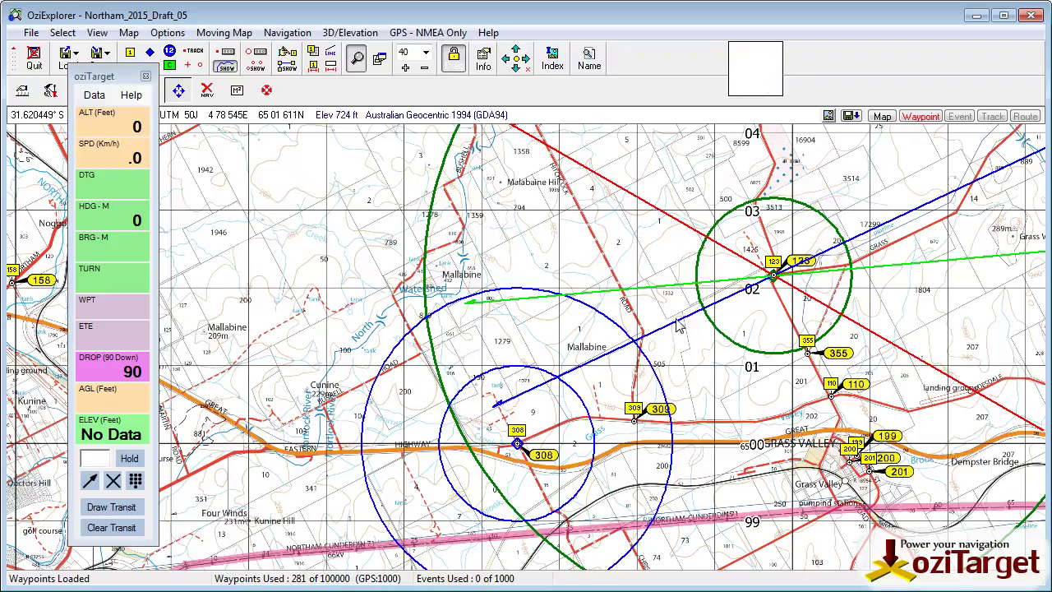
Step: Save the rings, winds and waypoints to a new folder, check the Windreader, and close the oziTarget panel
click(94, 95)
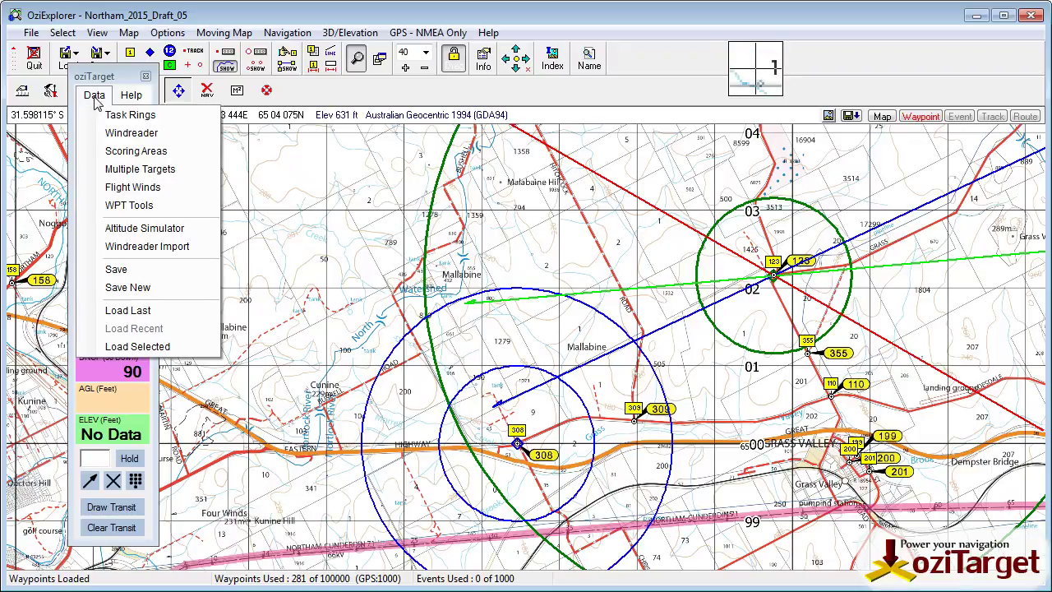
click(124, 289)
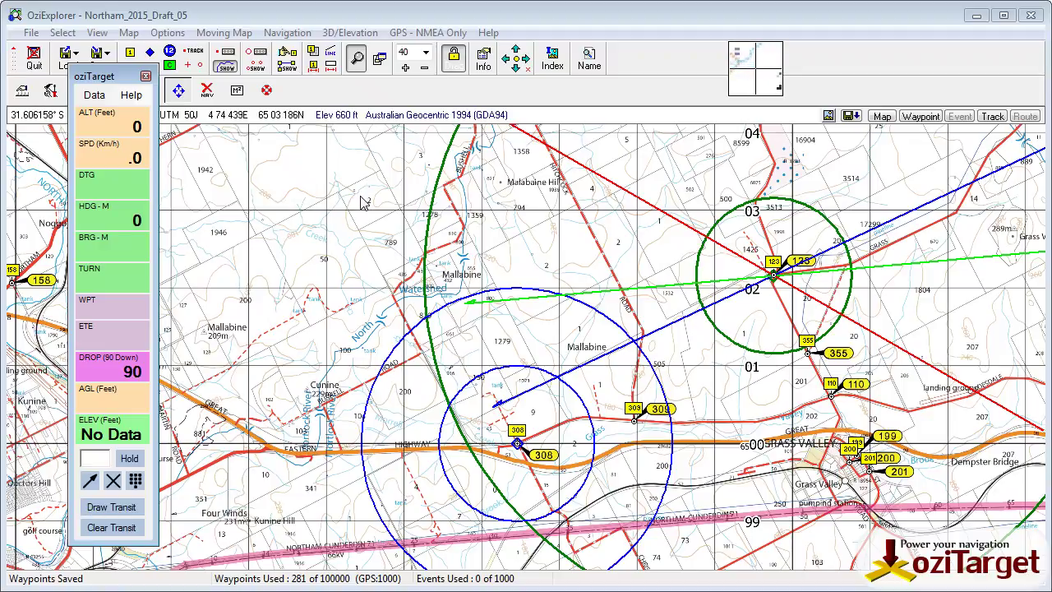
click(93, 94)
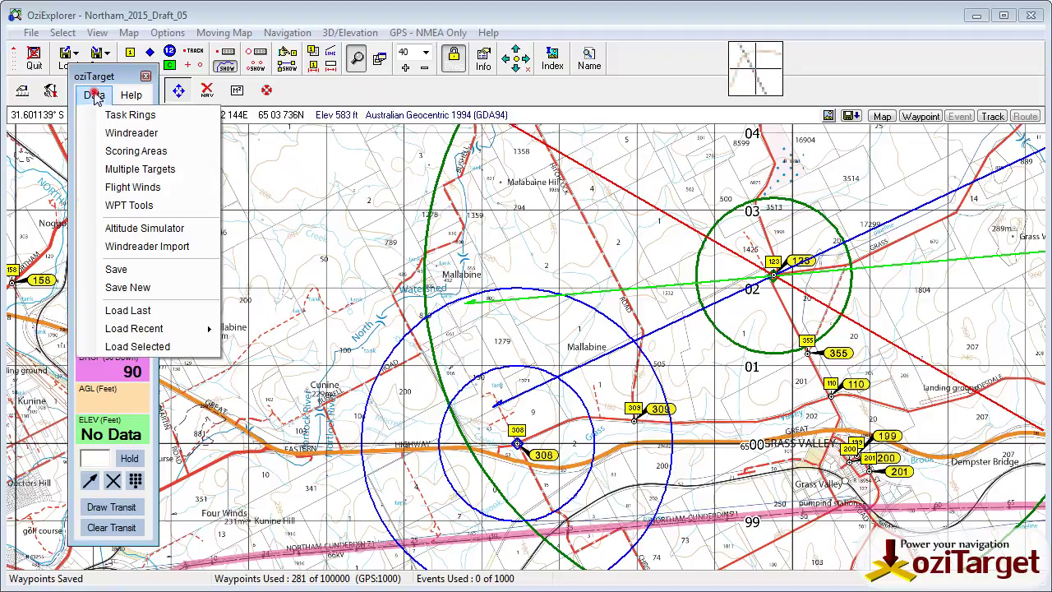
click(130, 133)
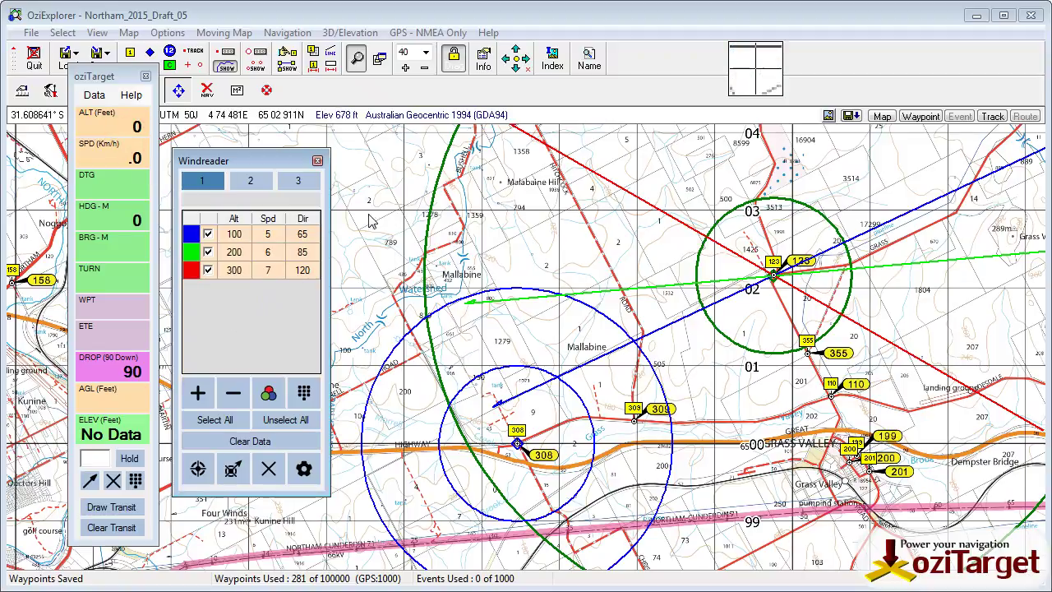
click(317, 161)
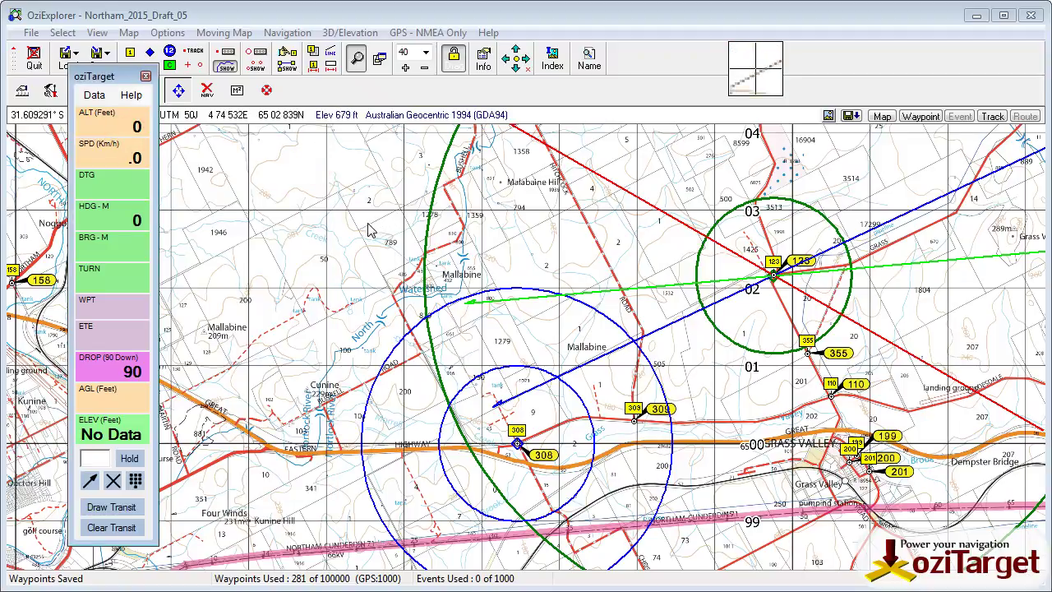
click(145, 77)
click(128, 32)
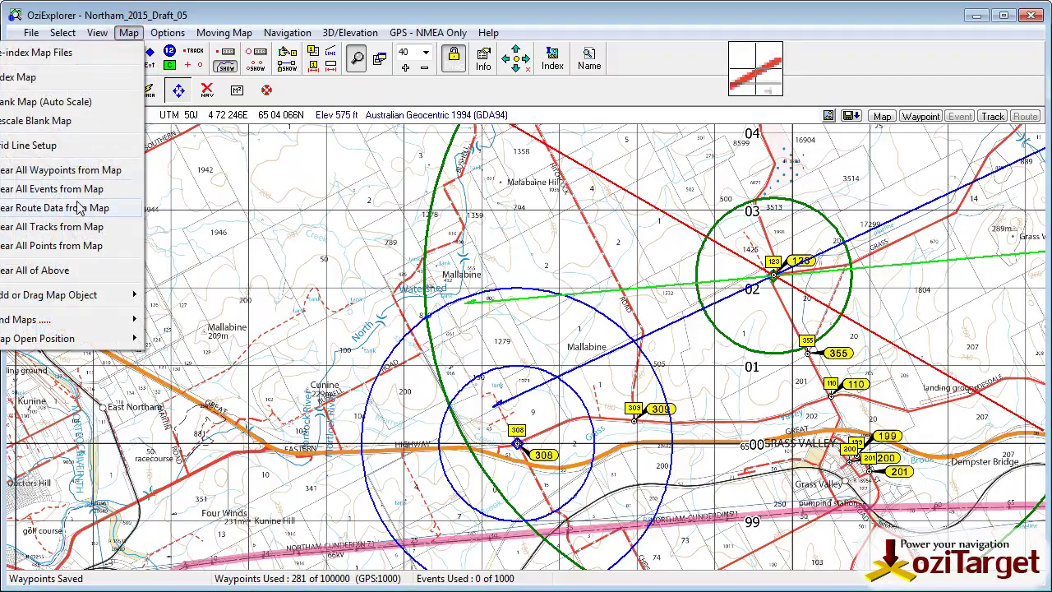
Step: Clear everything from the map, then Load Last to restore the rings, winds and 281 waypoints
click(45, 278)
click(475, 358)
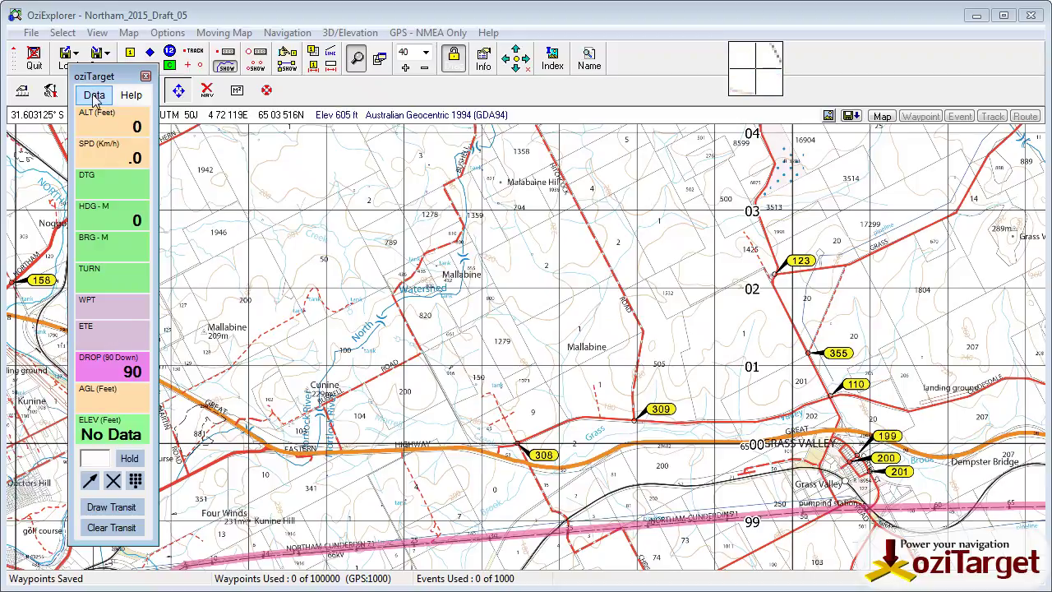
click(93, 94)
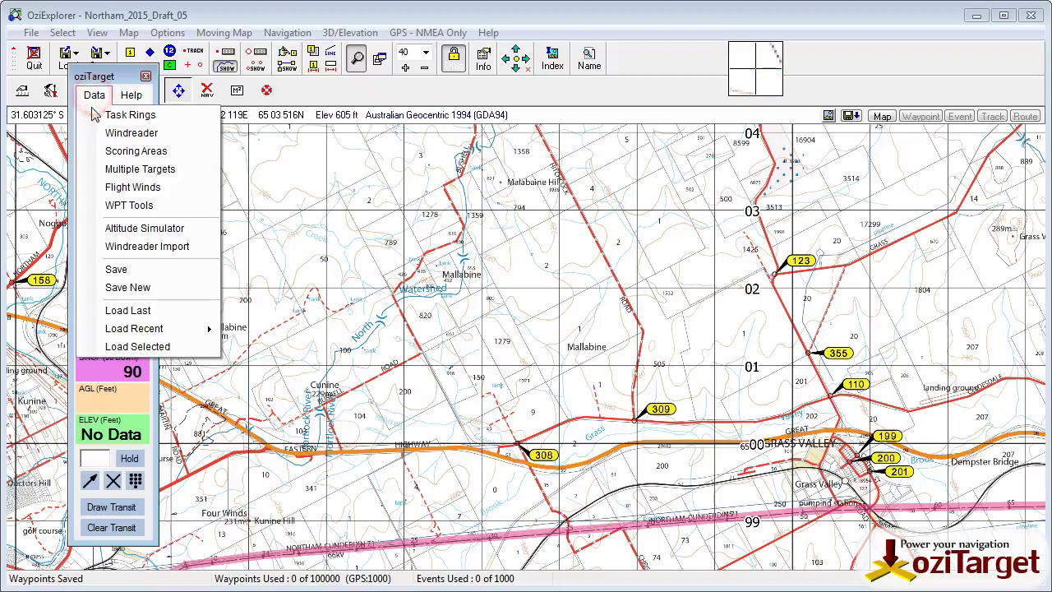
click(125, 313)
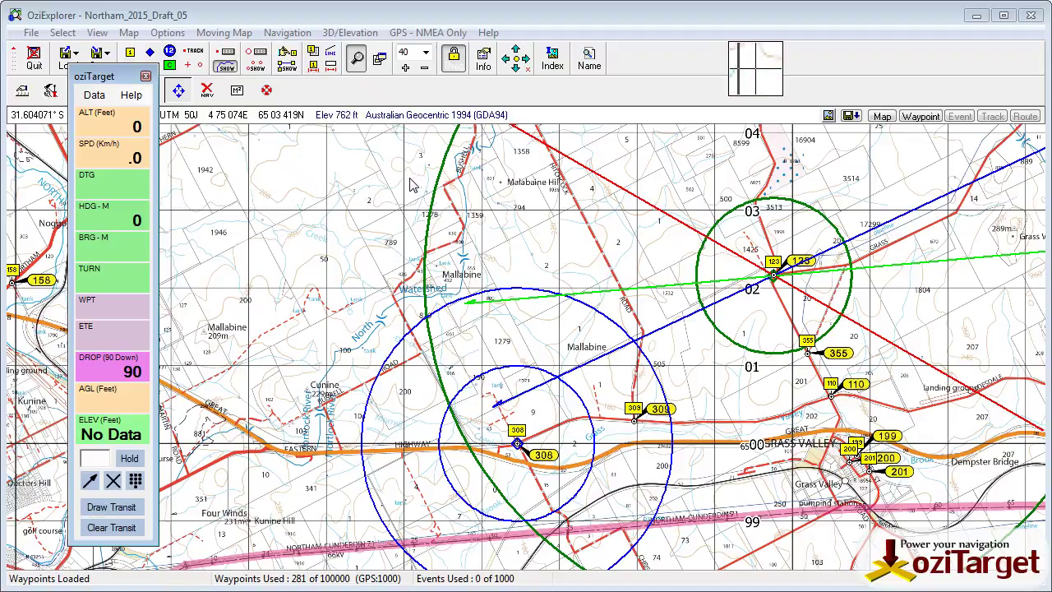
Step: Redraw the task rings centred on waypoint 110
click(95, 96)
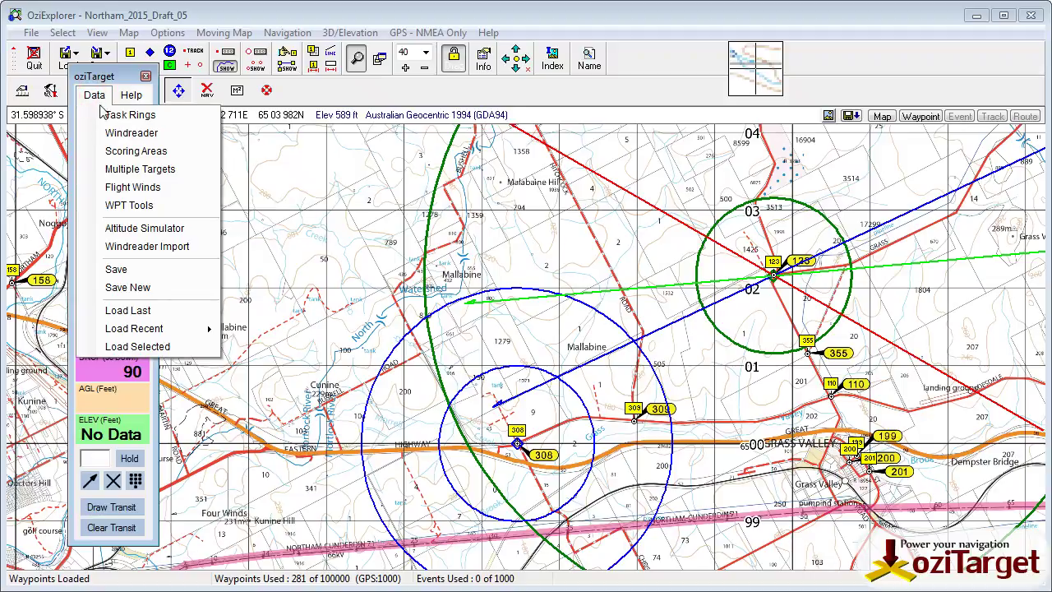
click(124, 115)
drag(116, 99, 321, 171)
click(279, 346)
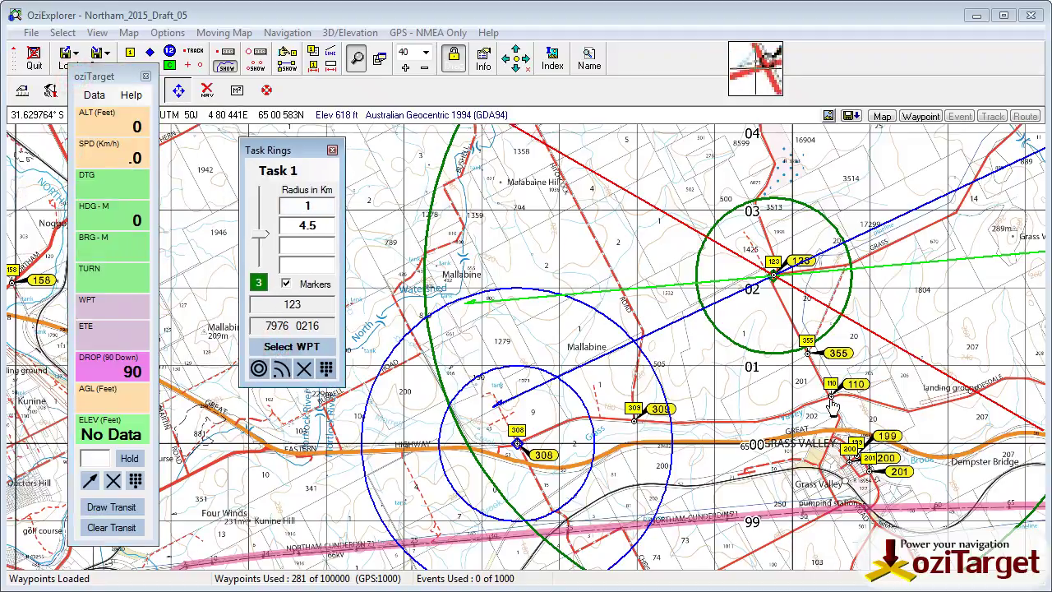
click(259, 371)
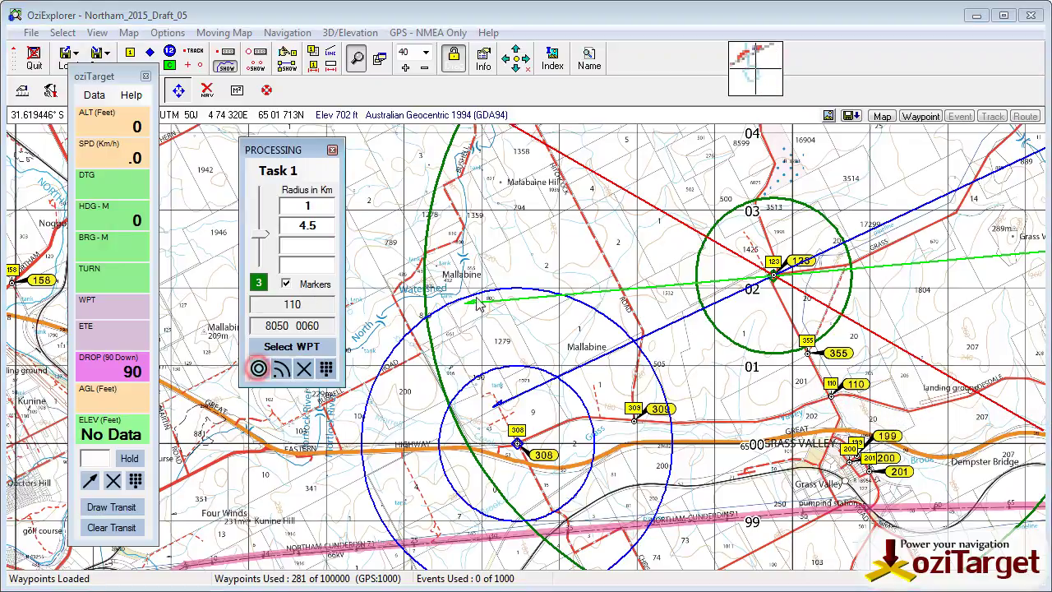
Step: Aim the Windreader wind lines at waypoint 110 and close both windows
click(92, 96)
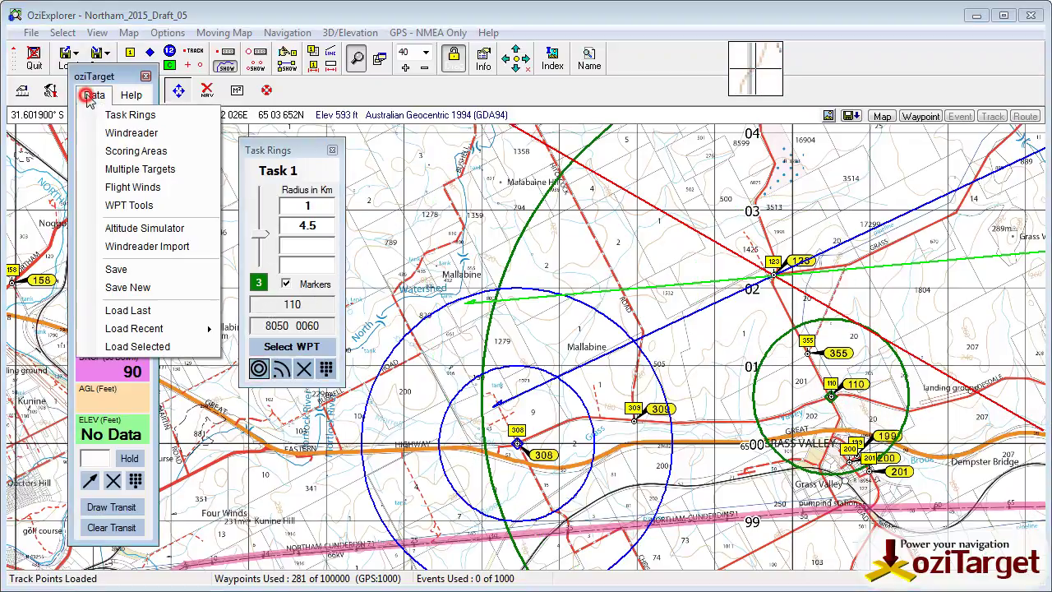
click(113, 134)
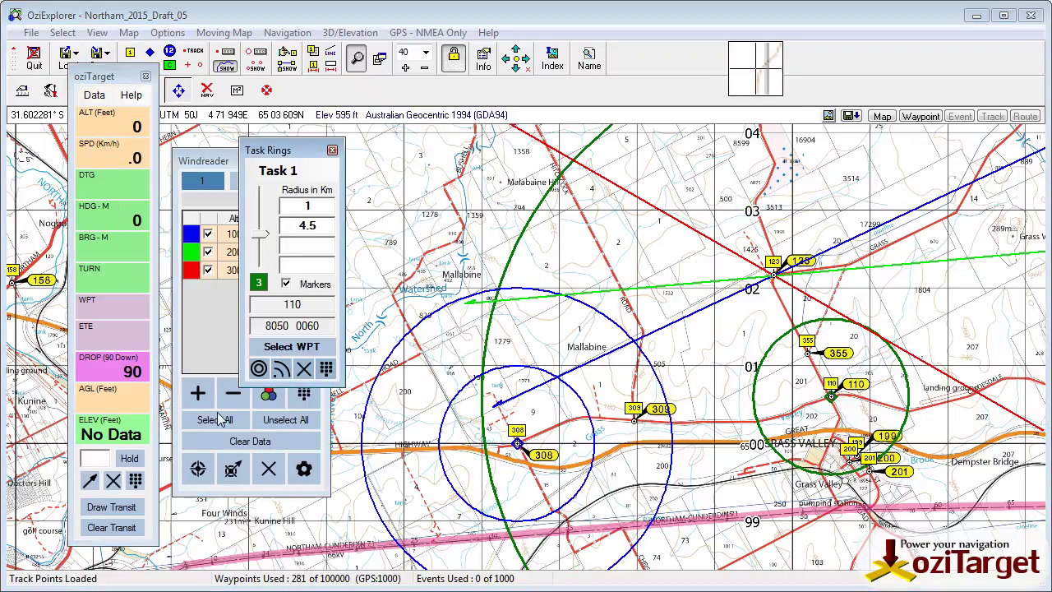
click(197, 468)
click(832, 398)
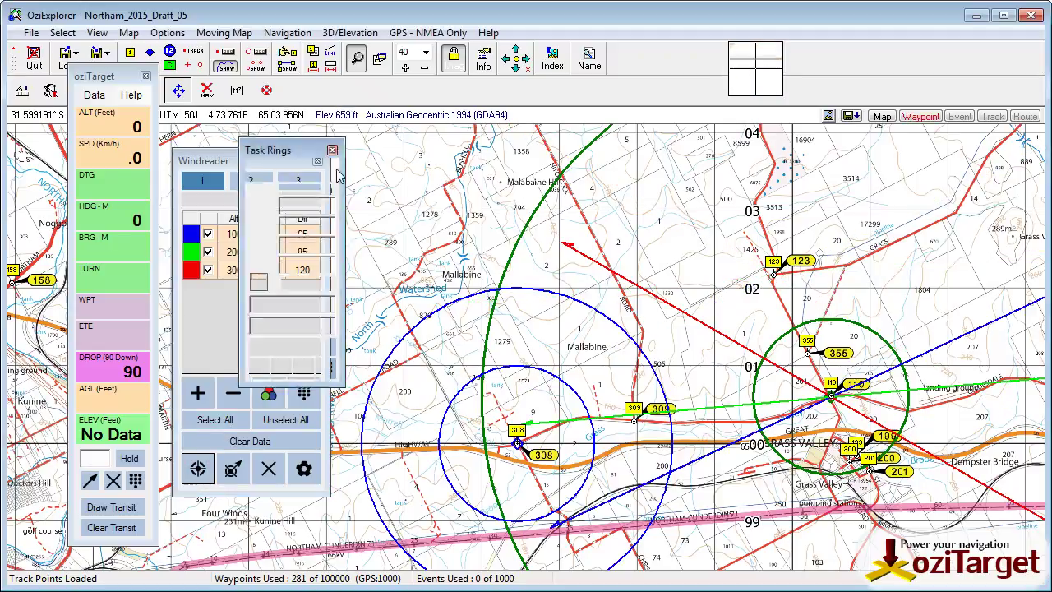
click(332, 150)
click(317, 161)
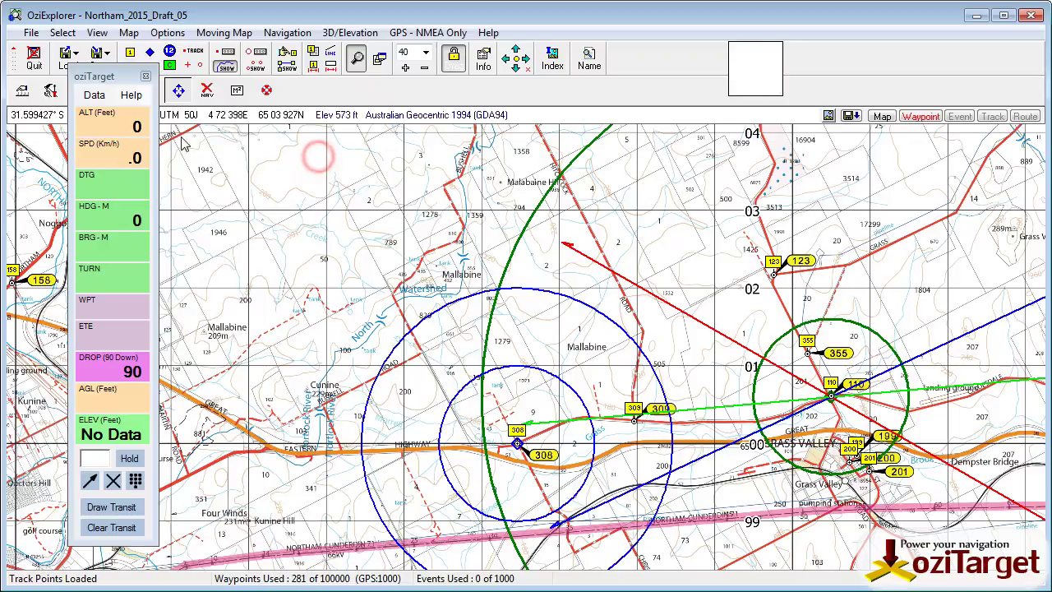
click(95, 96)
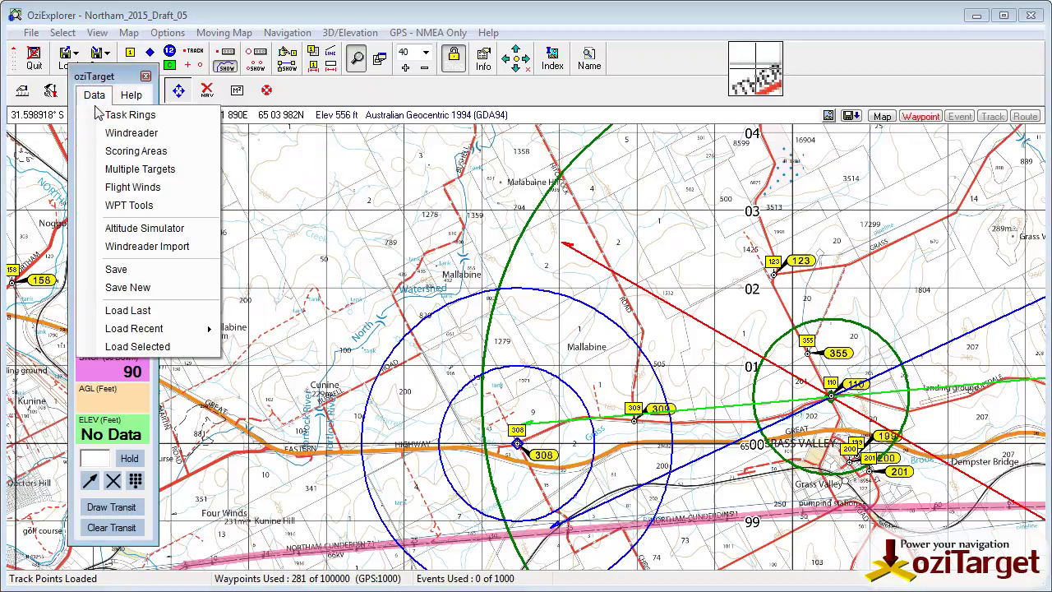
click(120, 289)
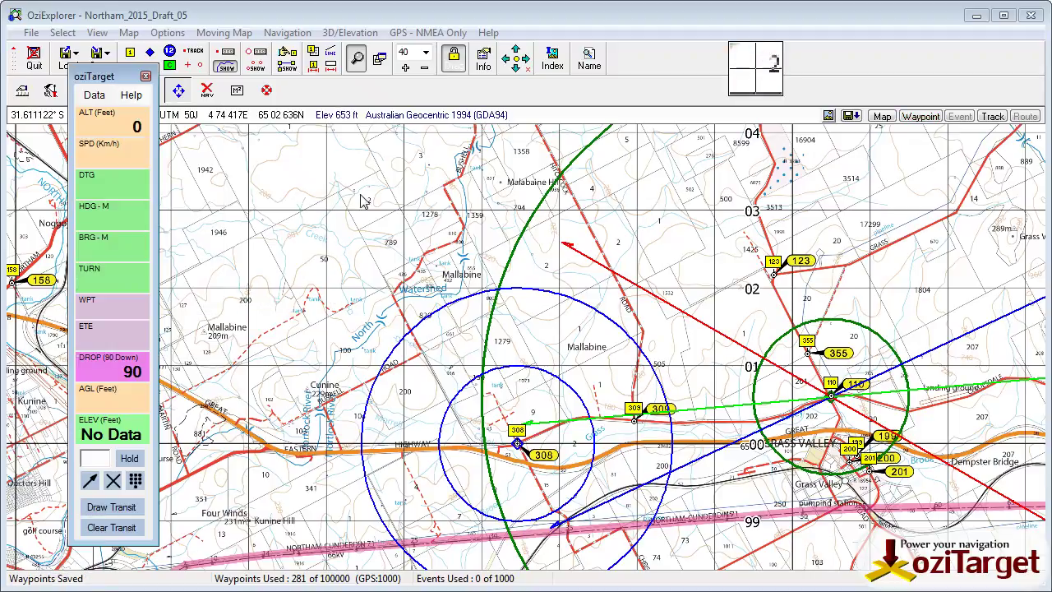
click(94, 96)
mouse_move(127, 330)
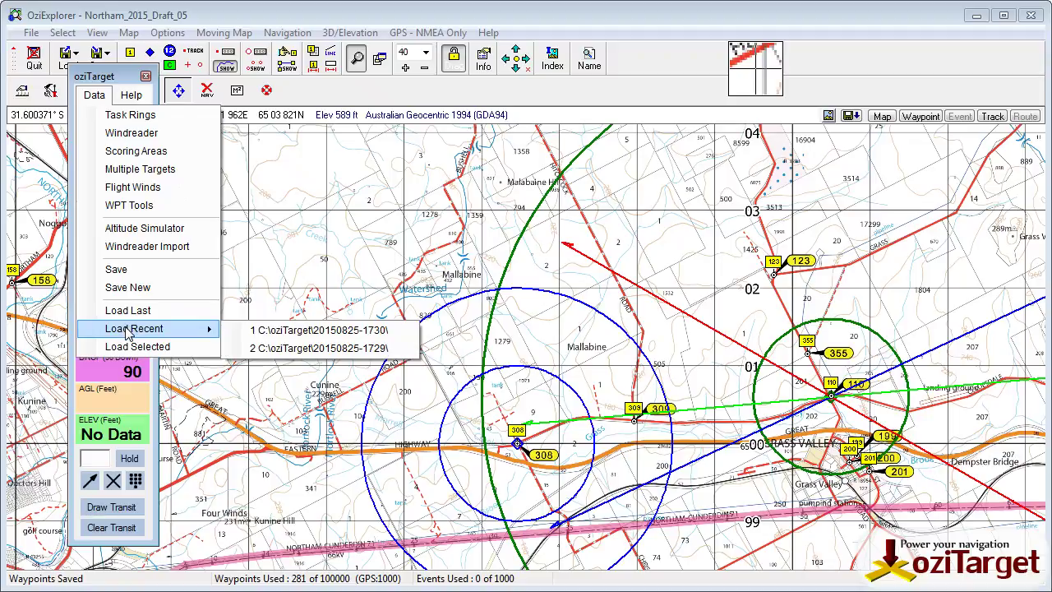
click(326, 348)
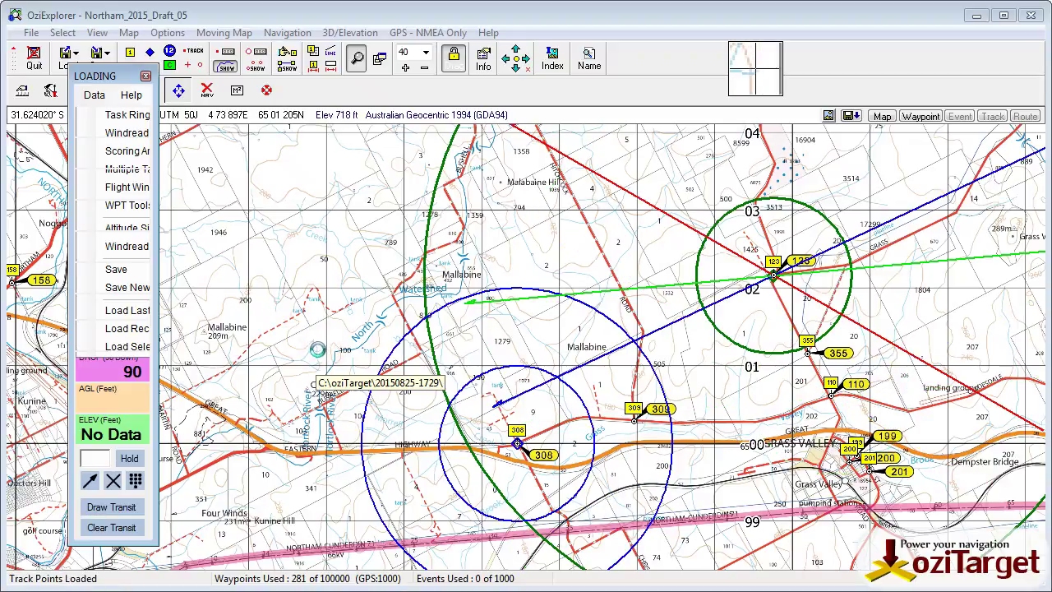
click(92, 94)
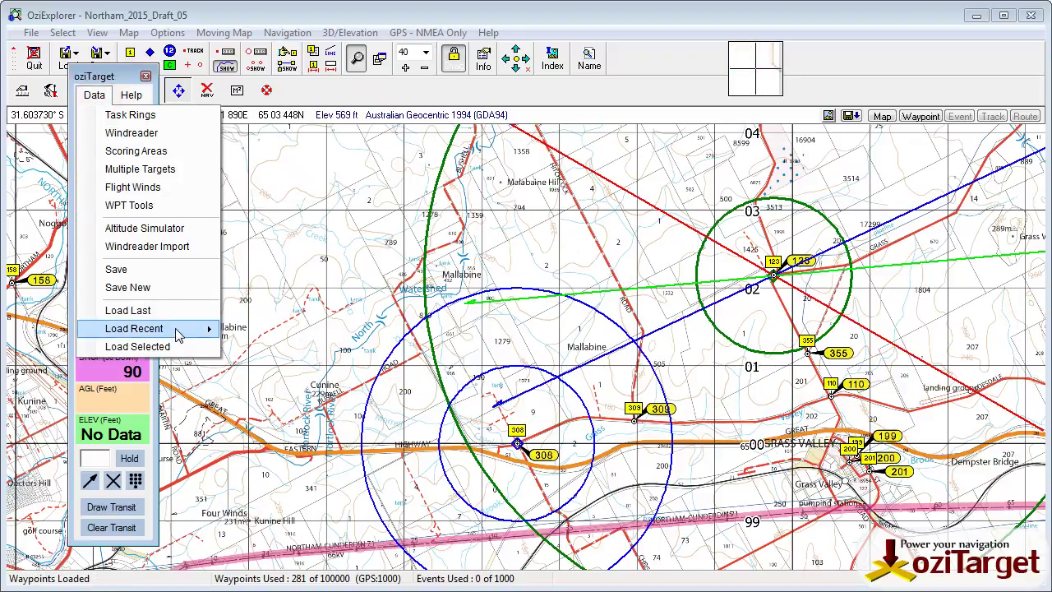
mouse_move(182, 332)
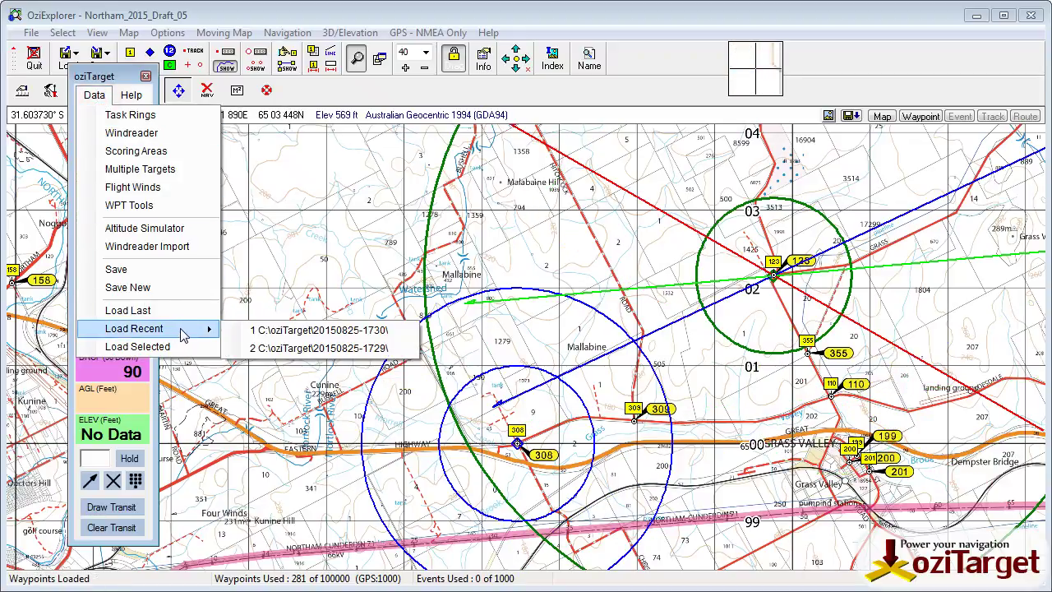
click(337, 331)
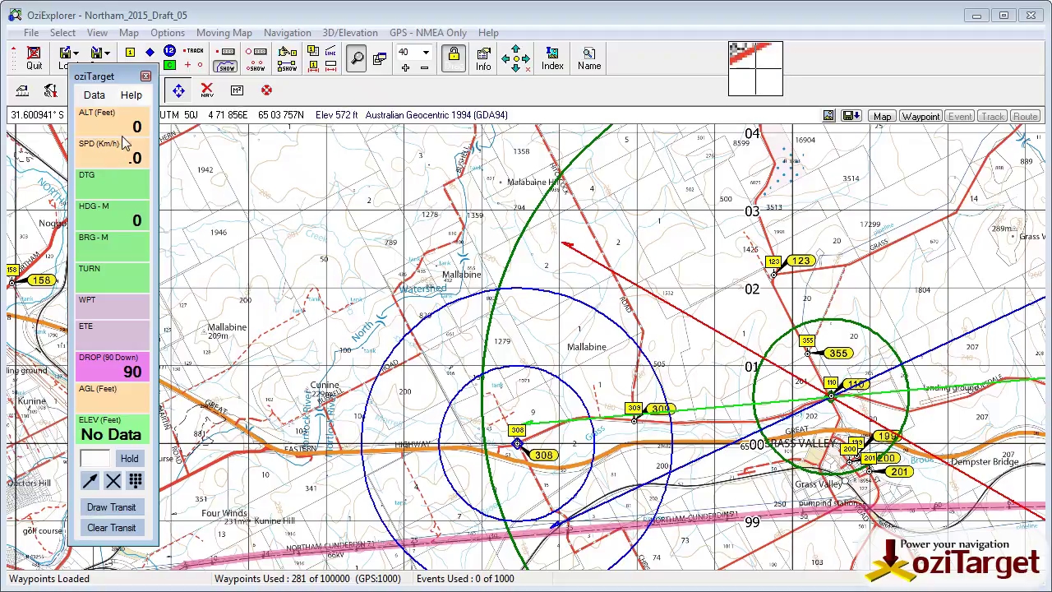
Step: Clear the Windreader table, then use Load Last to restore its 100, 200 and 300 ft winds
click(92, 97)
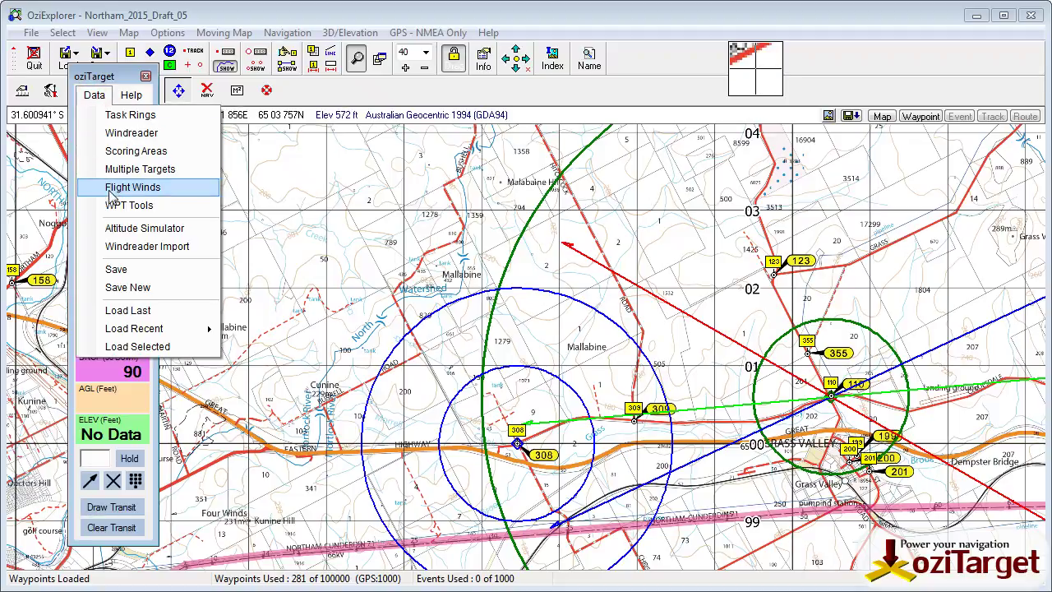
click(138, 135)
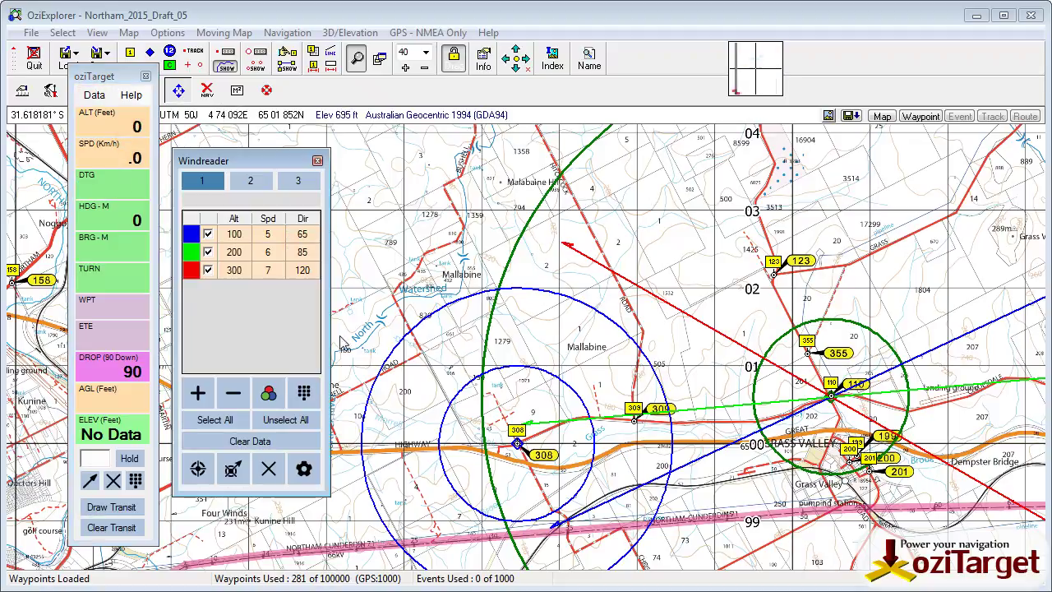
click(259, 441)
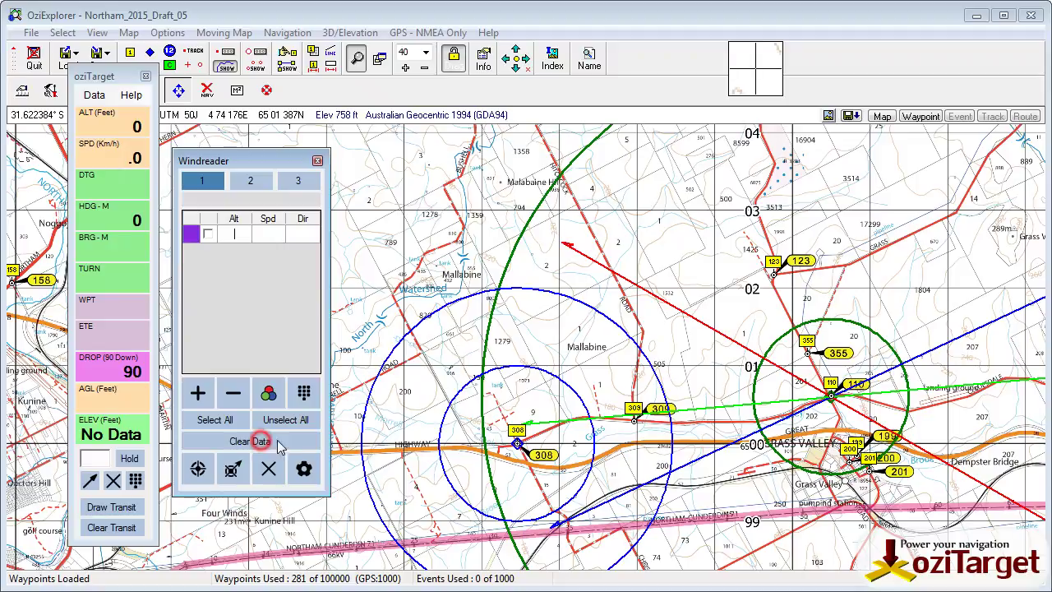
click(94, 95)
click(134, 310)
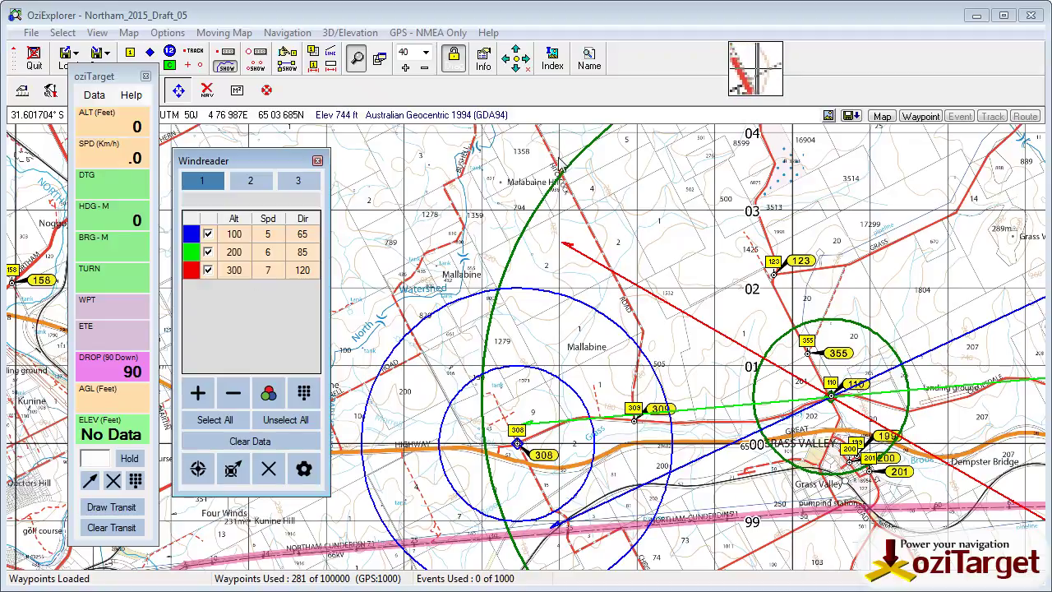
click(94, 95)
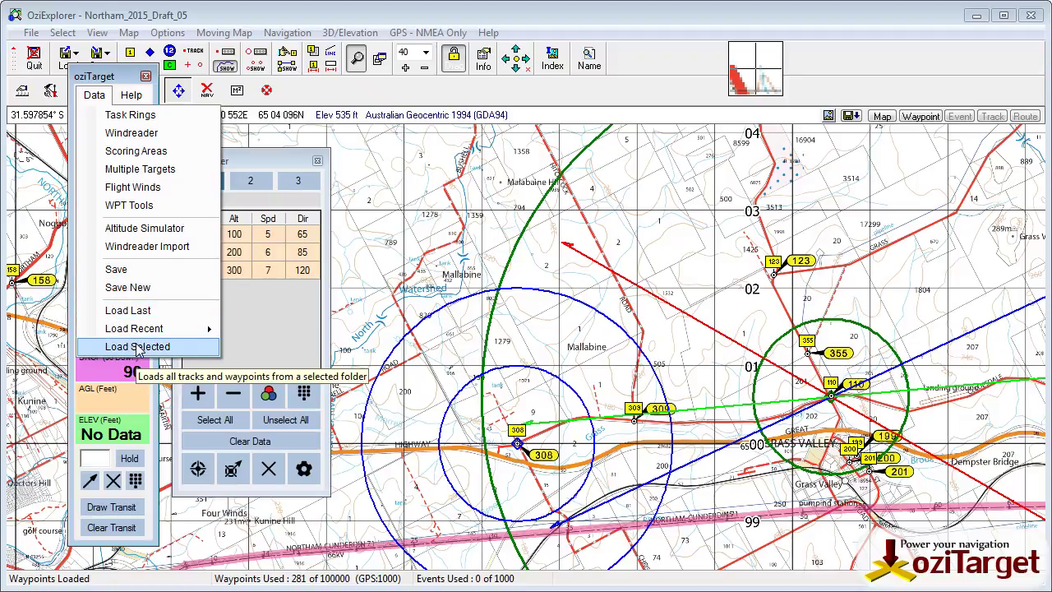
mouse_move(145, 334)
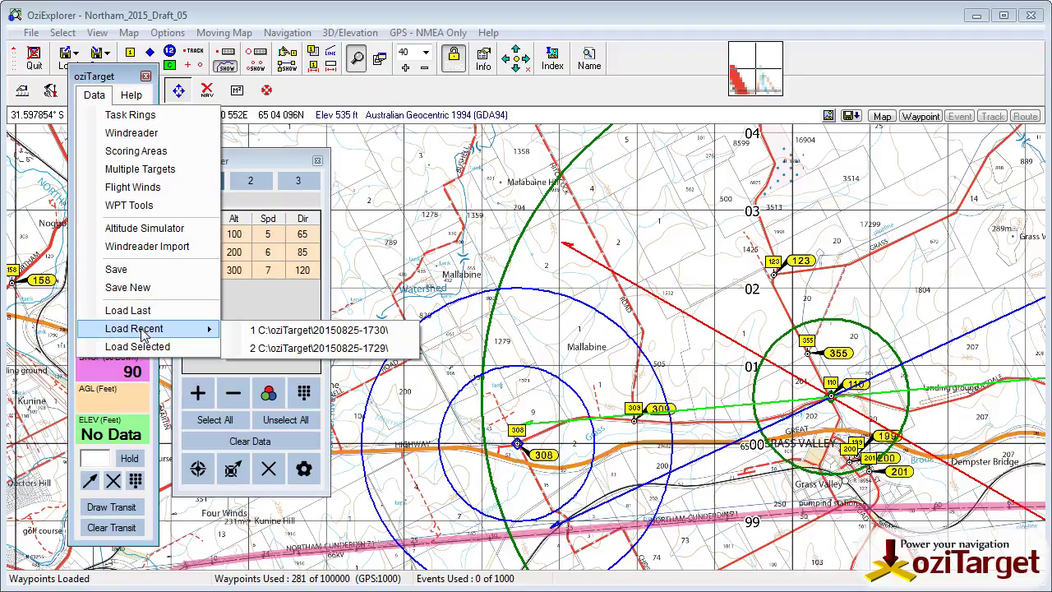
click(138, 347)
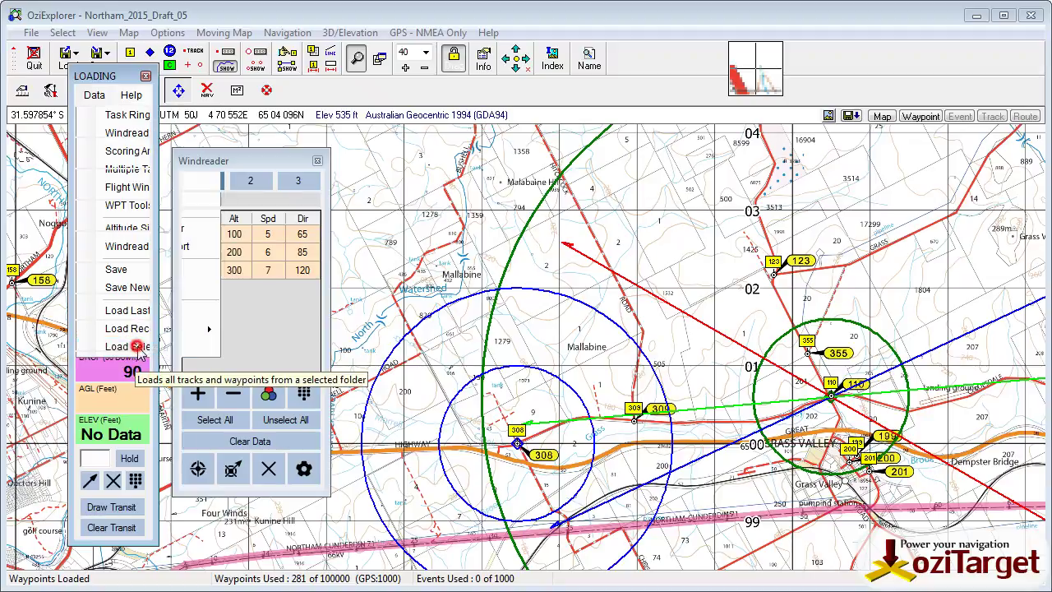
drag(472, 197, 482, 73)
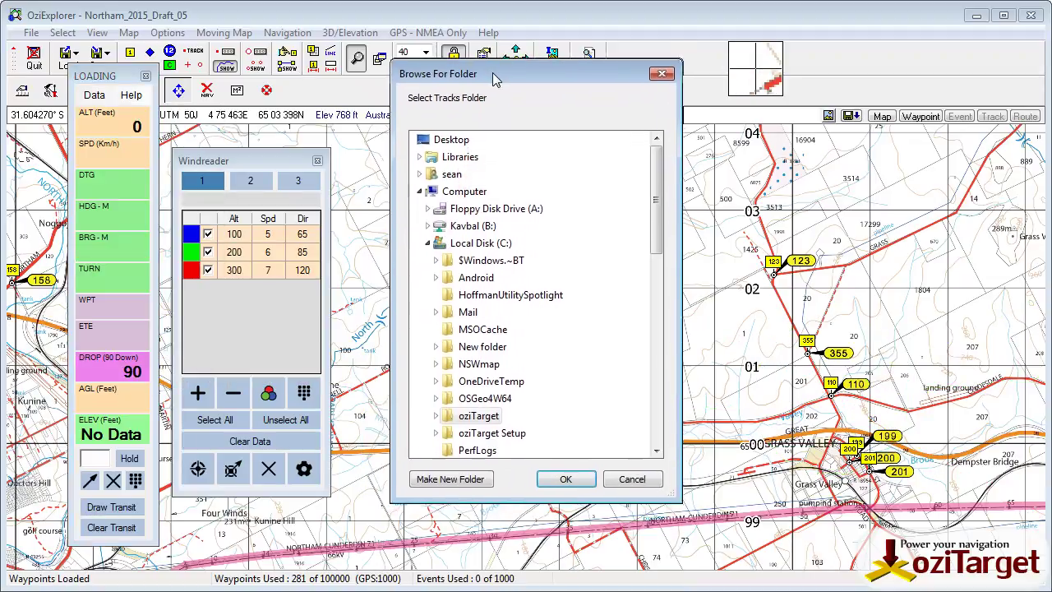
drag(653, 216, 653, 257)
click(433, 300)
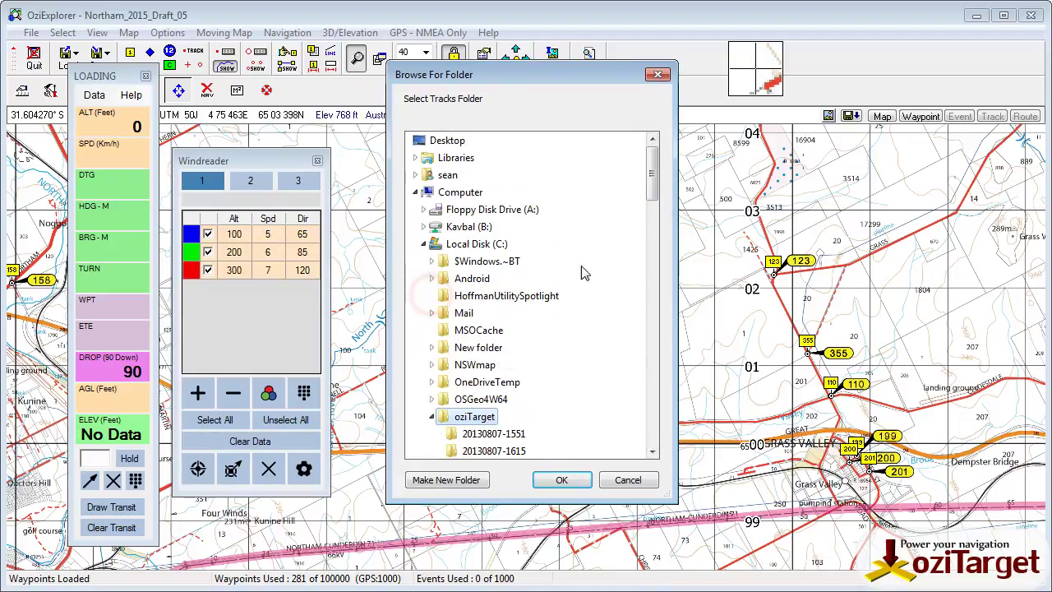
drag(649, 201, 649, 228)
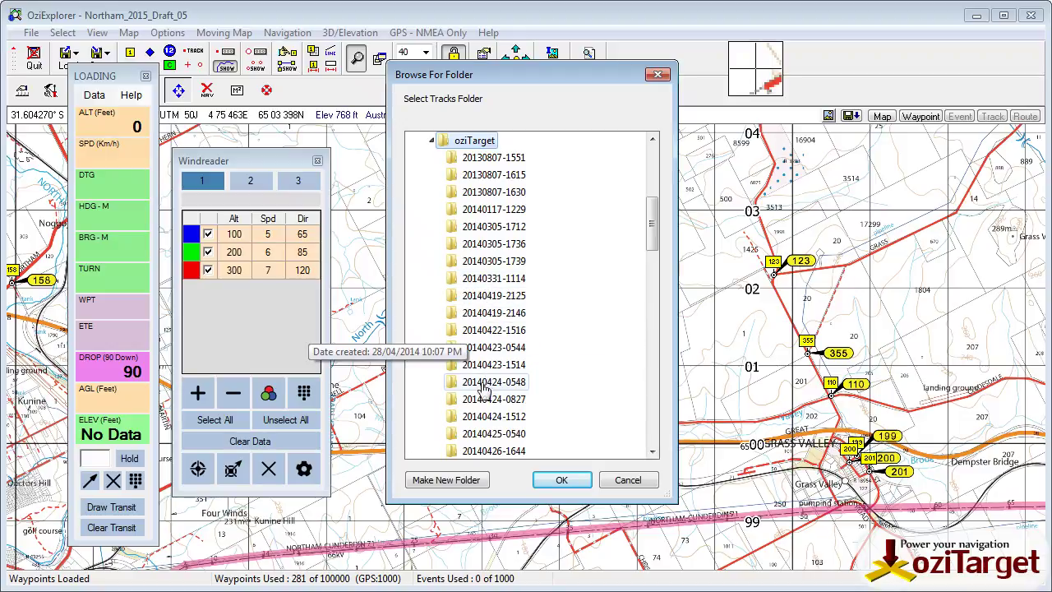
drag(652, 234, 653, 274)
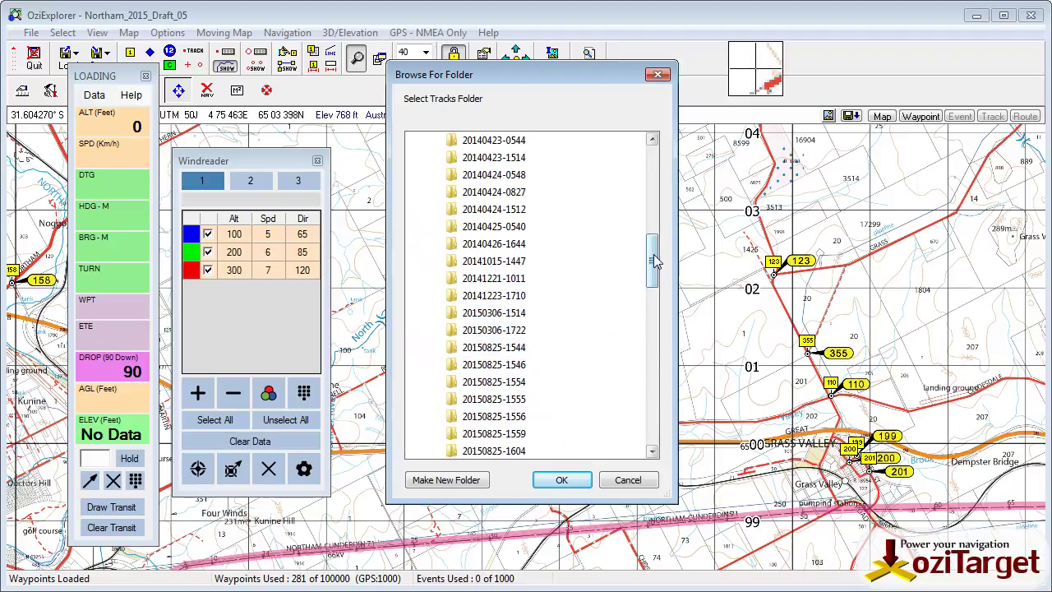
drag(654, 261, 653, 283)
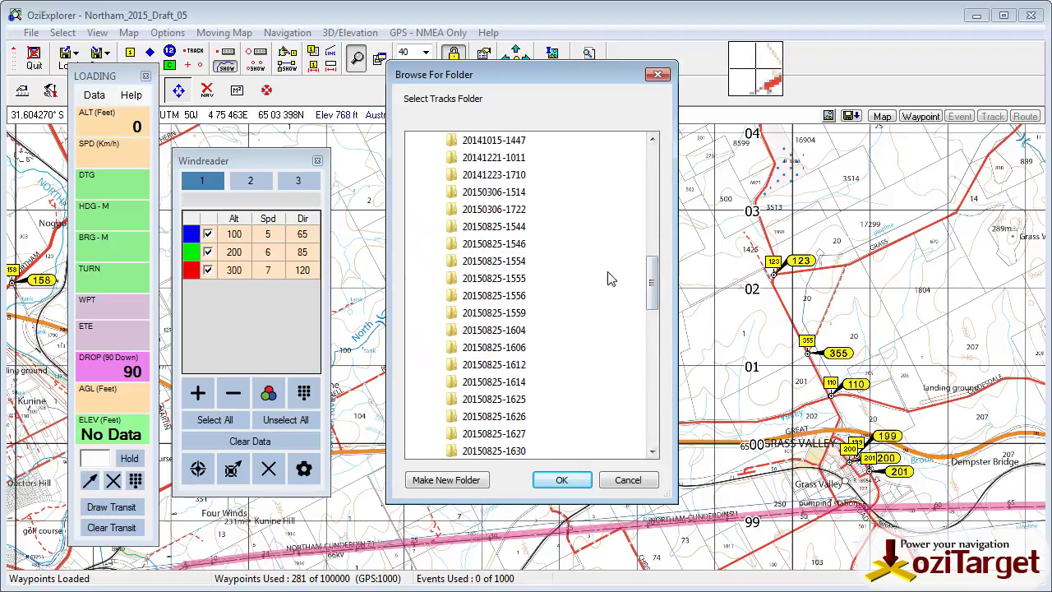
drag(653, 282, 653, 295)
click(653, 286)
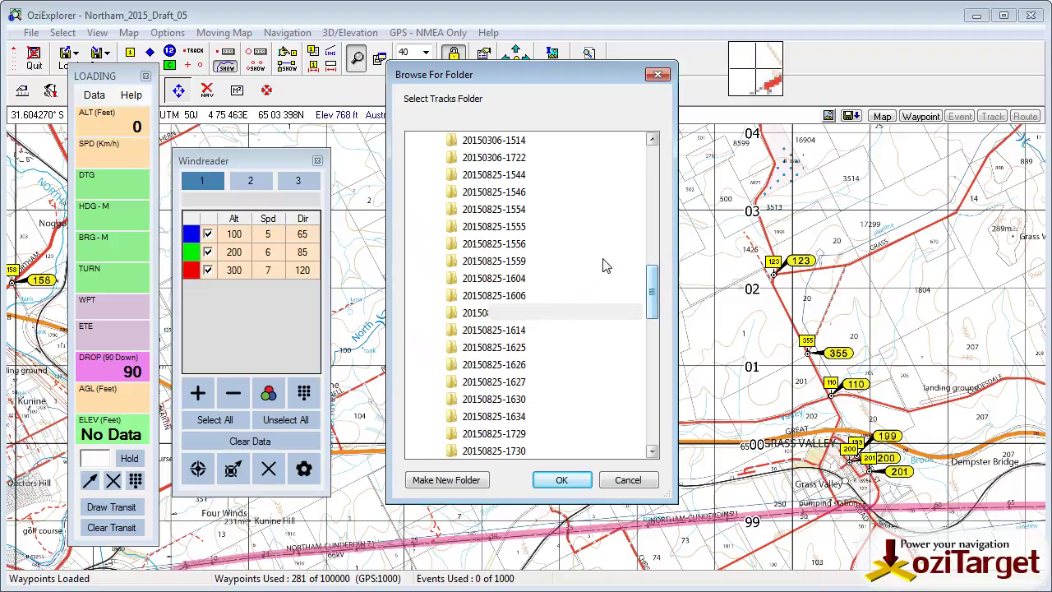
click(485, 313)
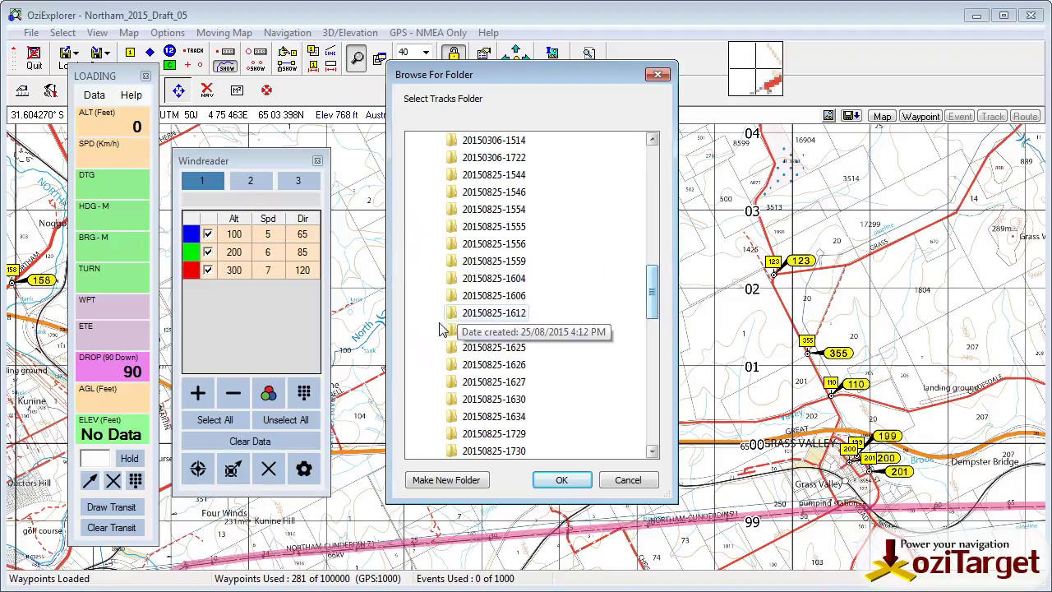
click(622, 478)
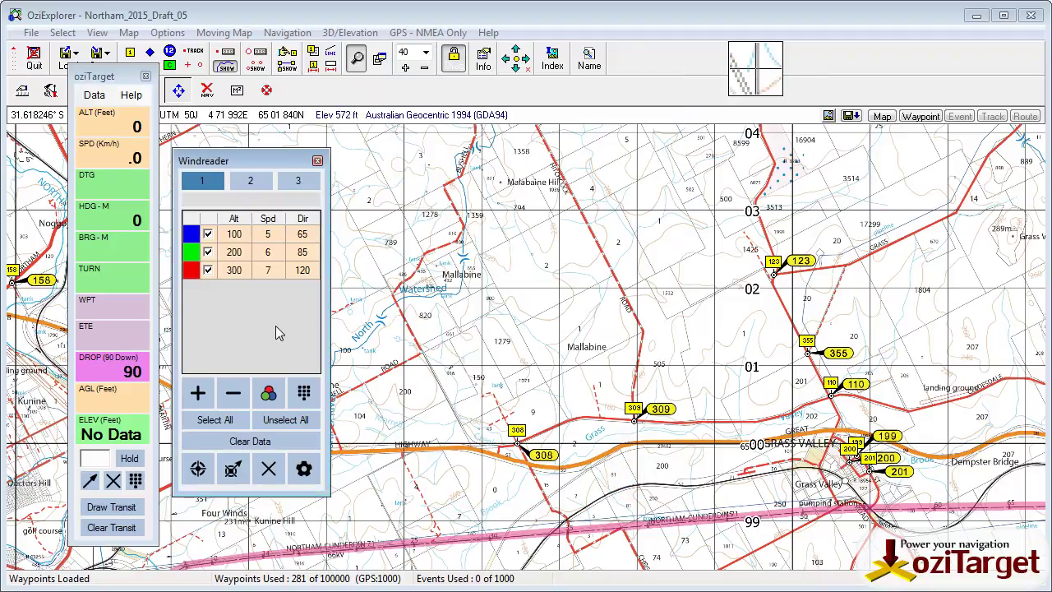